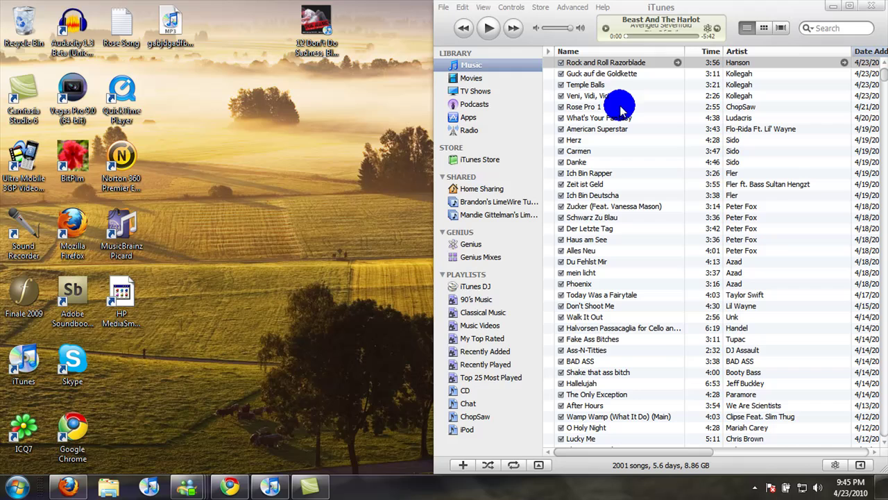
# Search iTunes for 'aven', copy the Beast And The Harlot track to the desktop, and hide iTunes.
pyautogui.click(822, 28)
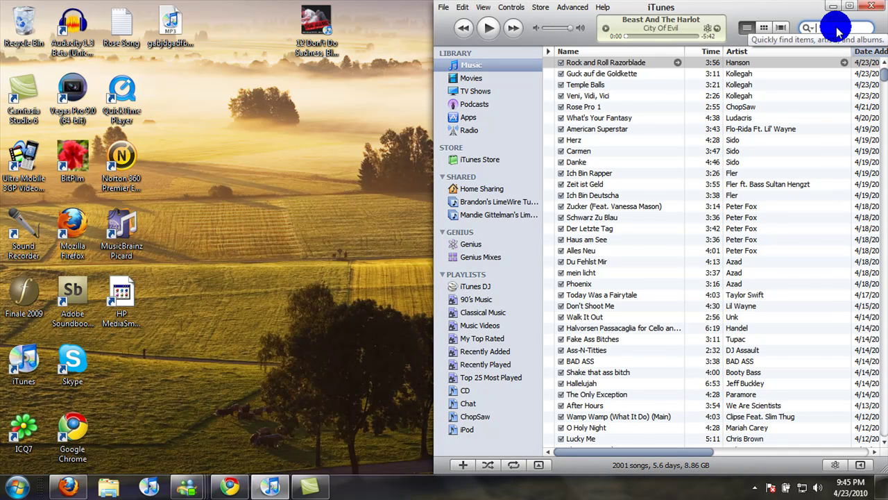
pyautogui.write('aven')
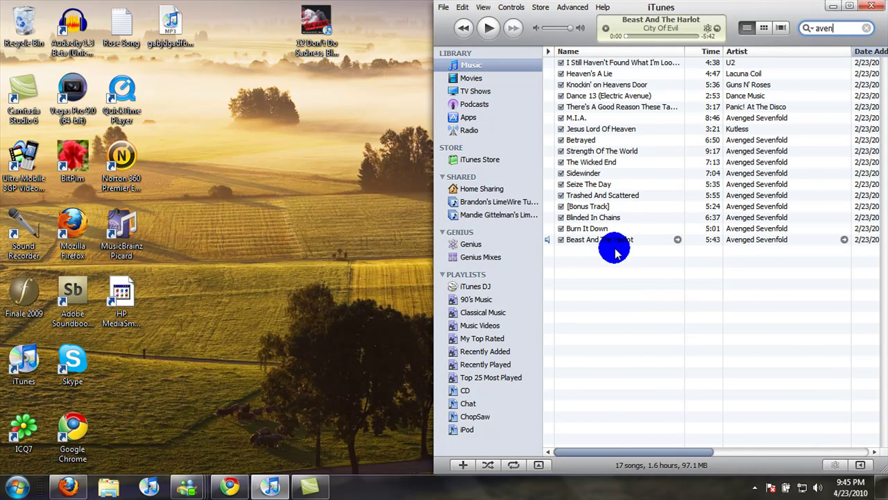
pyautogui.moveTo(615, 239); pyautogui.dragTo(298, 199)
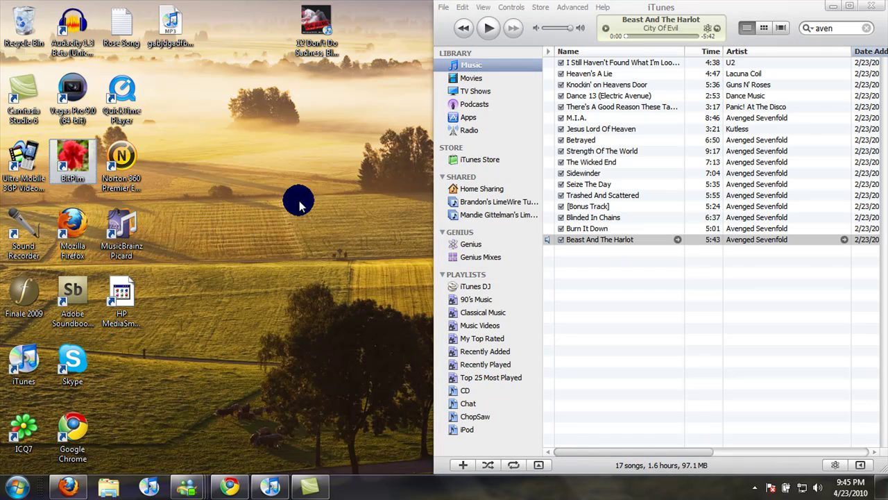
pyautogui.click(834, 7)
# Reveal the desktop and import '01 Beast And The Harlot' into Audacity.
pyautogui.click(835, 7)
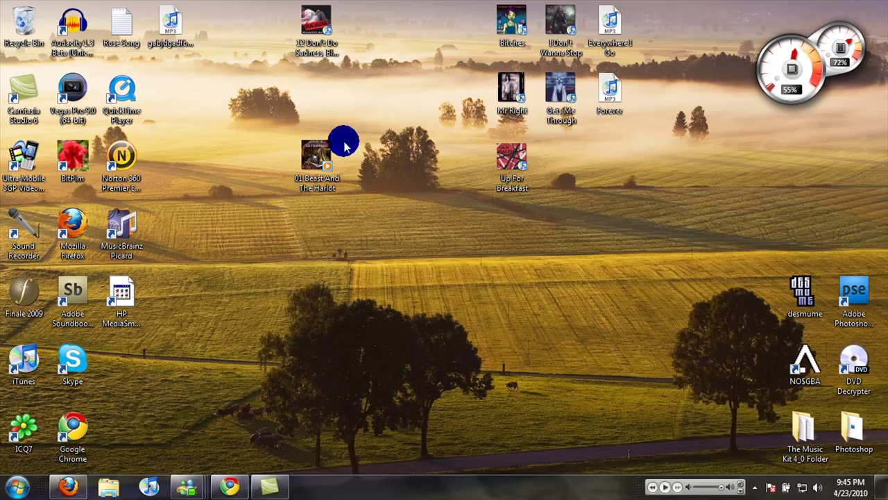
pyautogui.moveTo(317, 159); pyautogui.dragTo(76, 32)
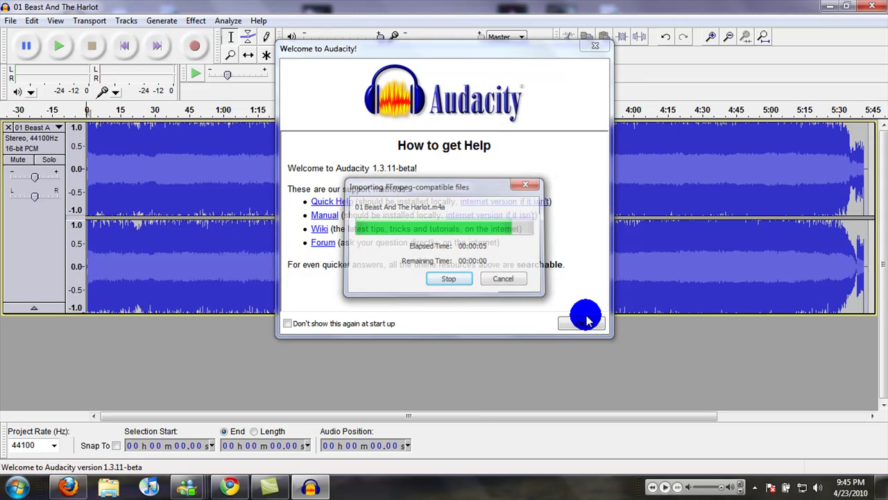
pyautogui.click(581, 324)
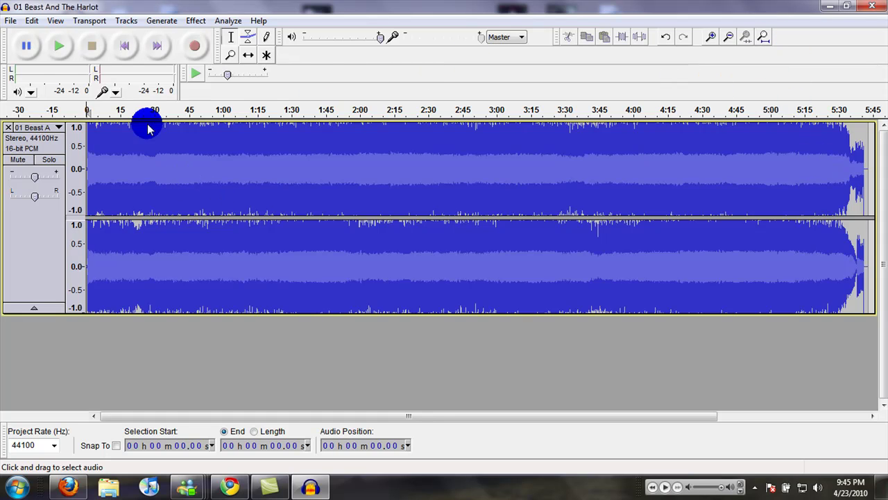
pyautogui.click(59, 46)
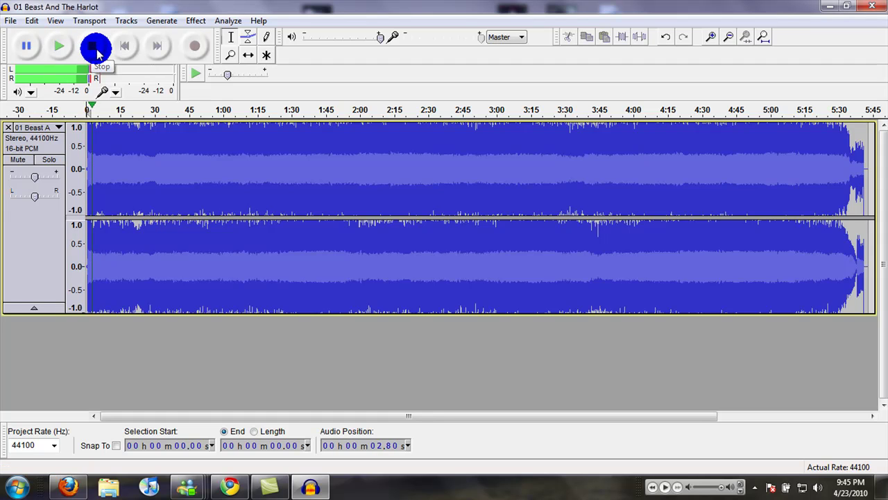
pyautogui.click(91, 45)
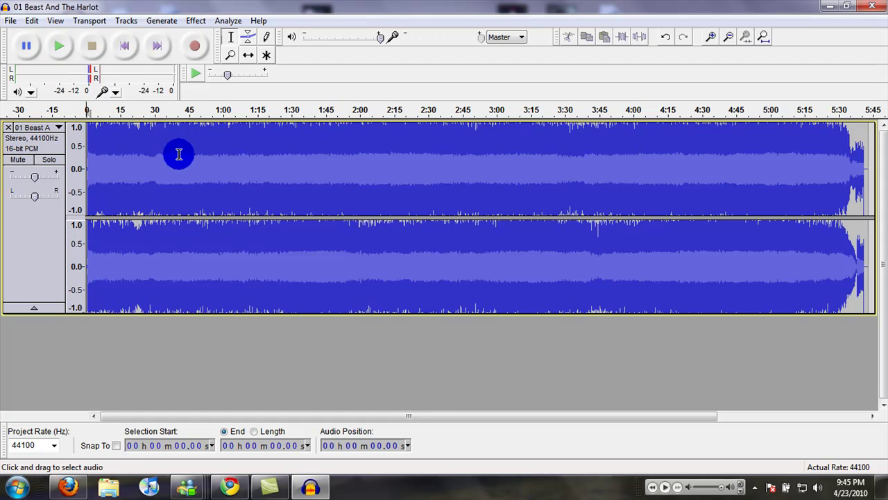
pyautogui.click(261, 145)
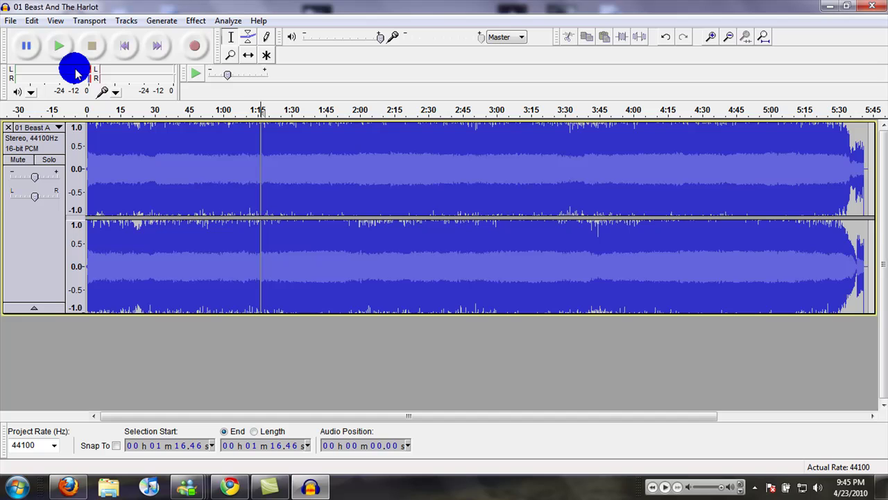
pyautogui.click(59, 50)
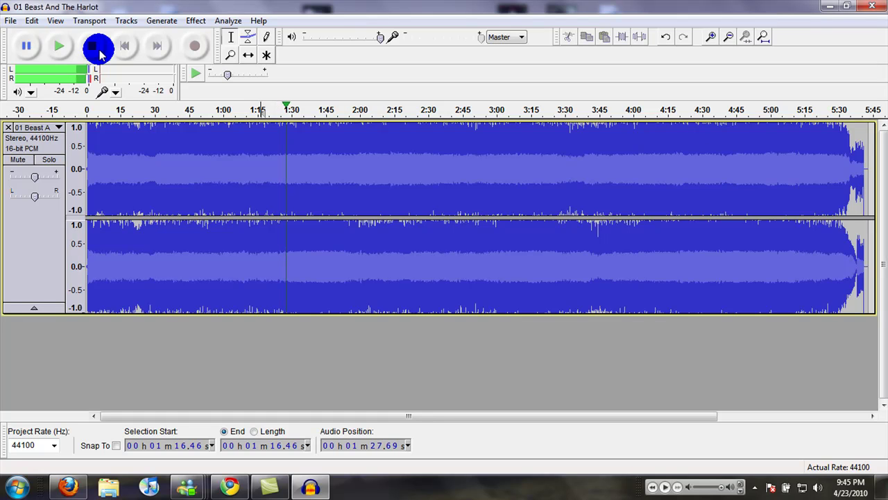
pyautogui.click(99, 52)
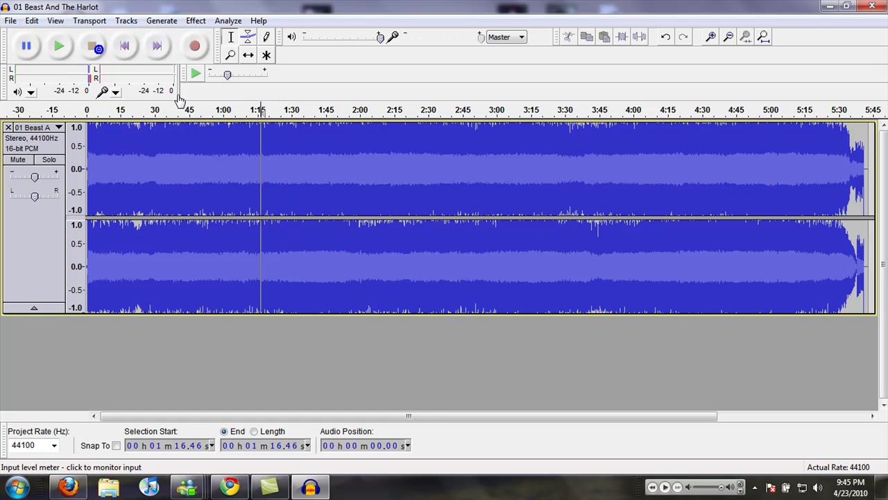
# Trim the track to 1:25.30–2:04.10 and shift the 38.8-second clip to start at 0:00.
pyautogui.click(281, 143)
pyautogui.moveTo(281, 143); pyautogui.dragTo(369, 152)
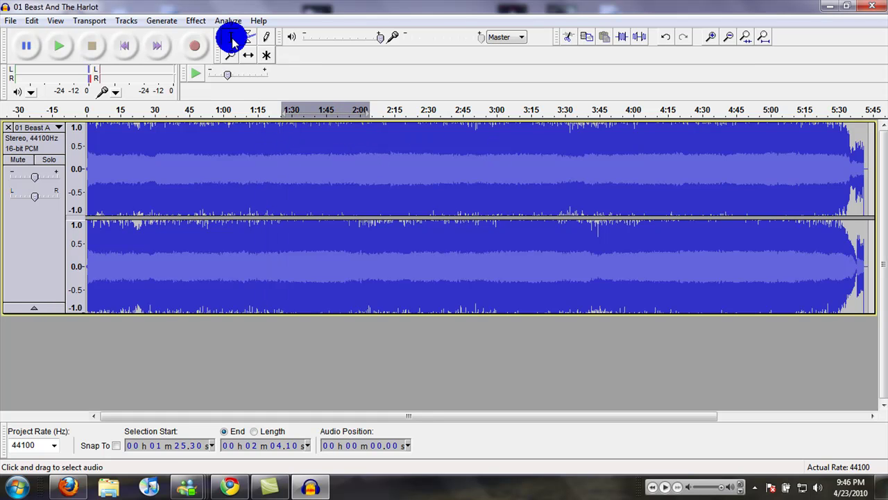
pyautogui.click(32, 20)
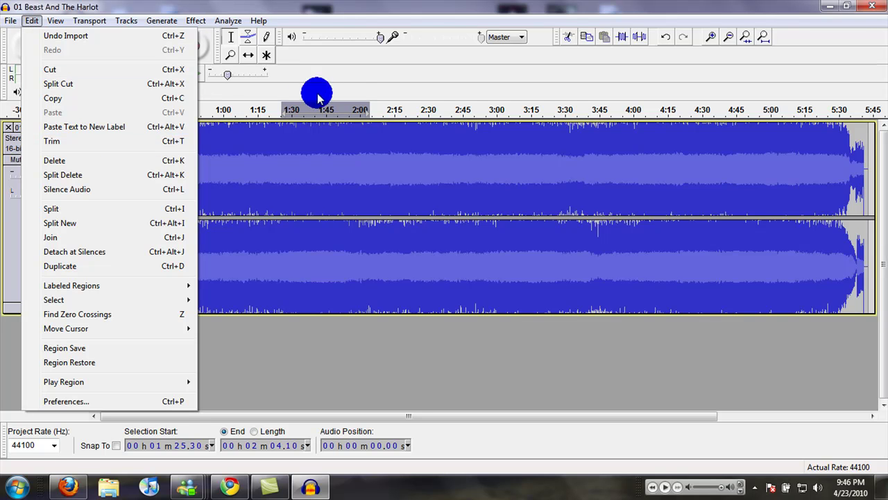
pyautogui.click(344, 84)
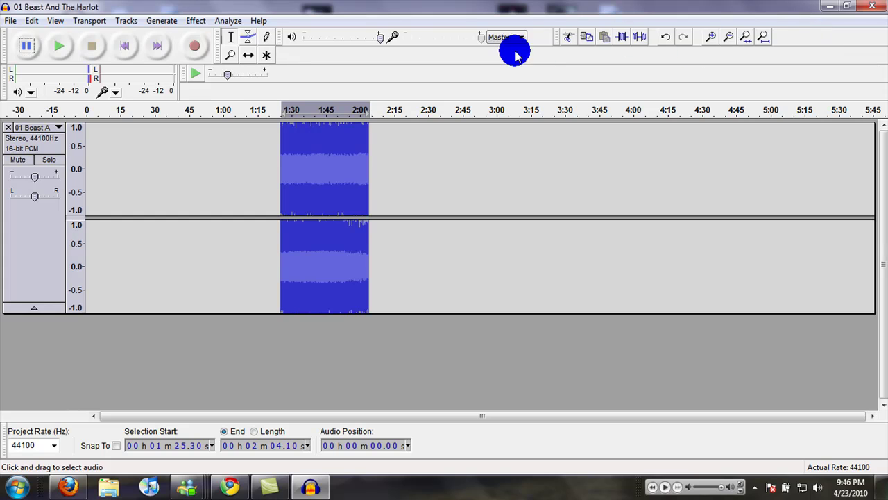
pyautogui.click(250, 55)
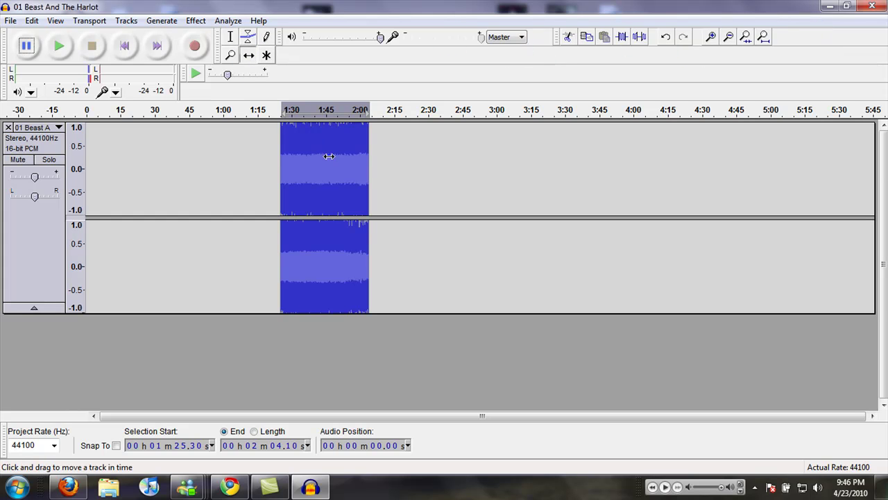
pyautogui.moveTo(329, 155); pyautogui.dragTo(136, 176)
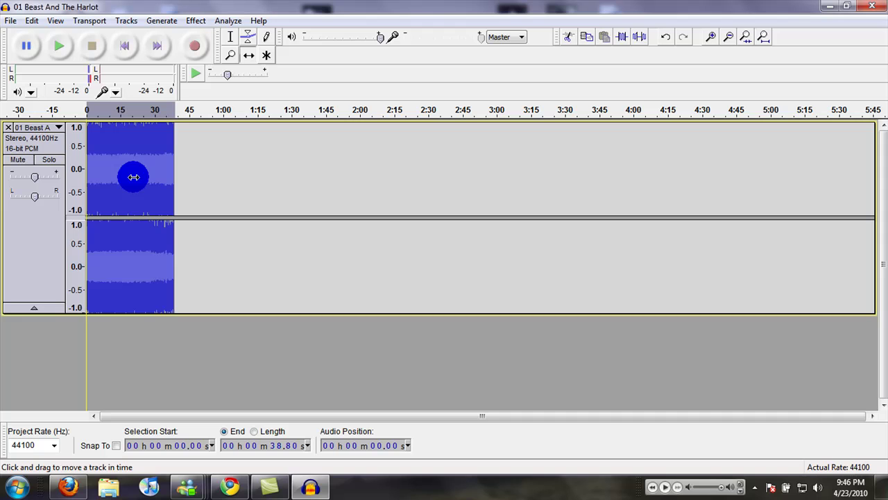
# Fit the clip in view, select the whole track, and preview it.
pyautogui.click(762, 37)
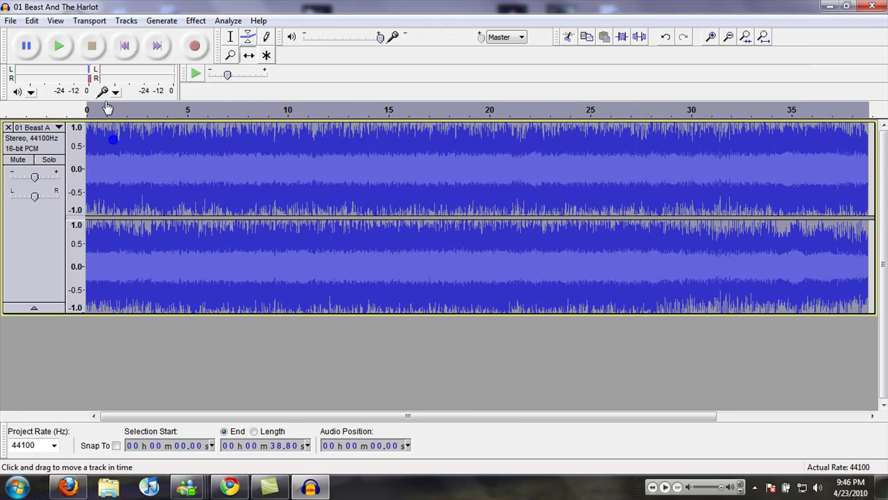
pyautogui.click(228, 38)
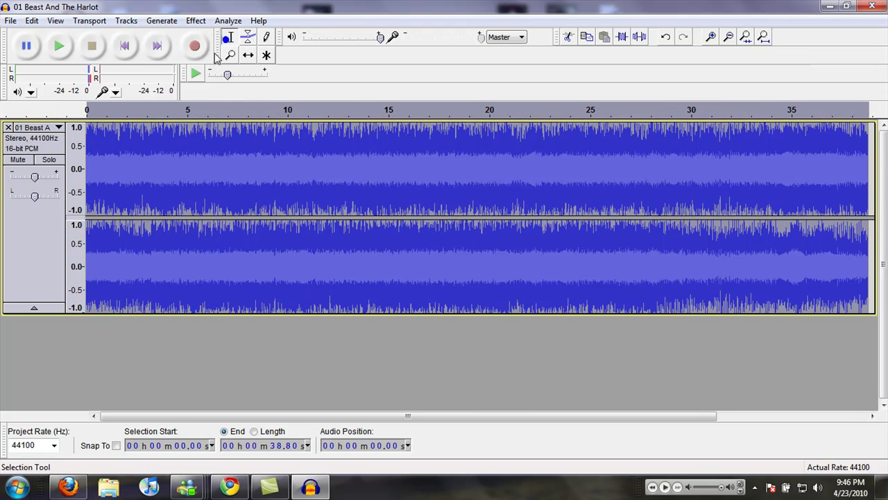
pyautogui.click(160, 160)
pyautogui.click(38, 234)
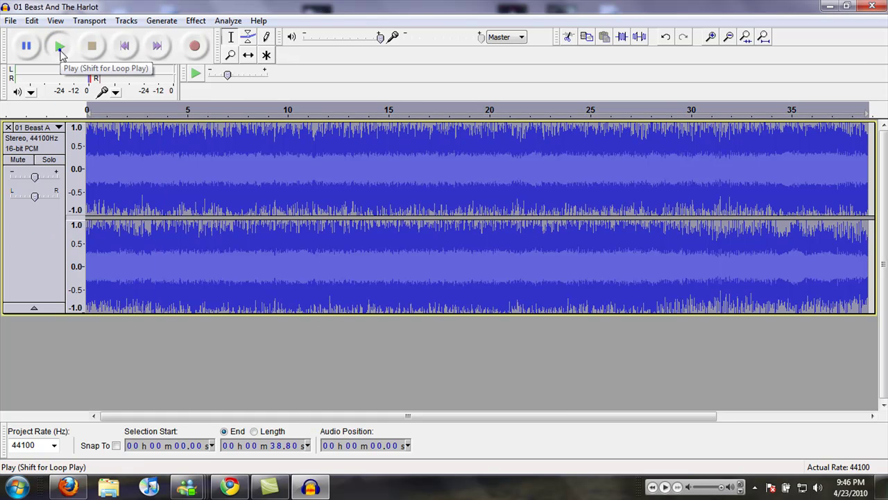
pyautogui.click(59, 50)
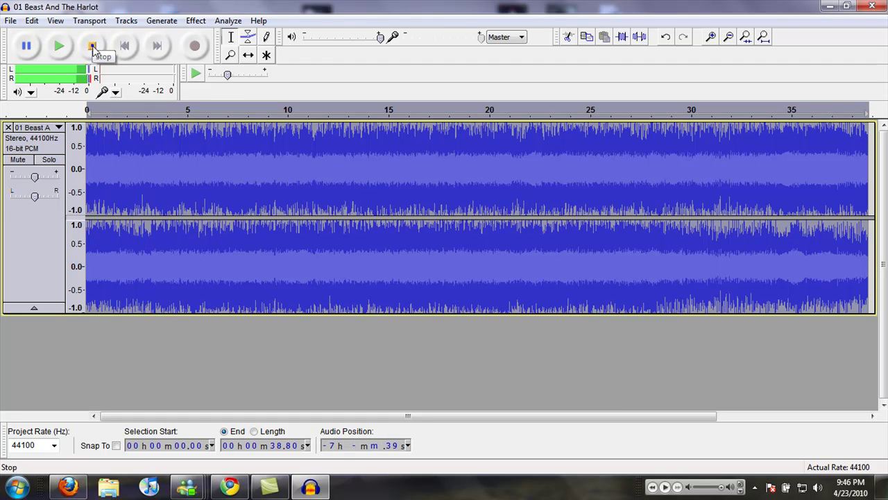
pyautogui.click(92, 46)
# Delete the opening 3.22 seconds and play the clip from the start to check.
pyautogui.click(149, 143)
pyautogui.moveTo(150, 148); pyautogui.dragTo(85, 160)
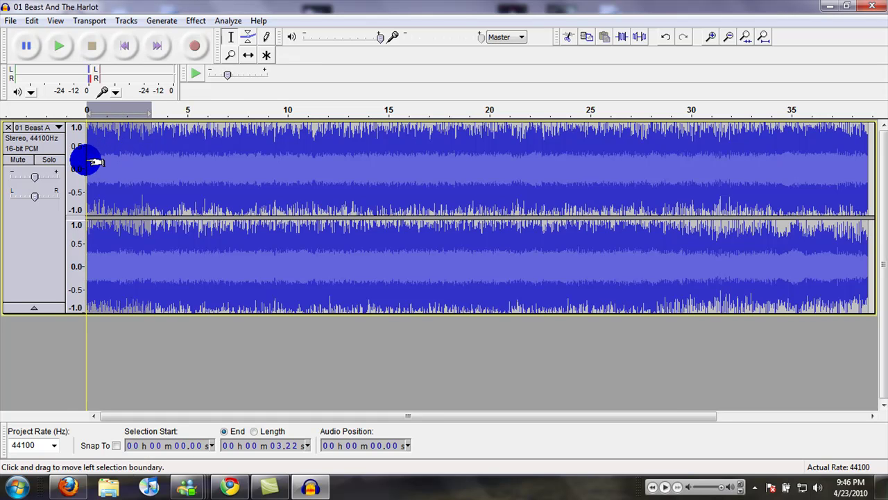
pyautogui.press('Delete')
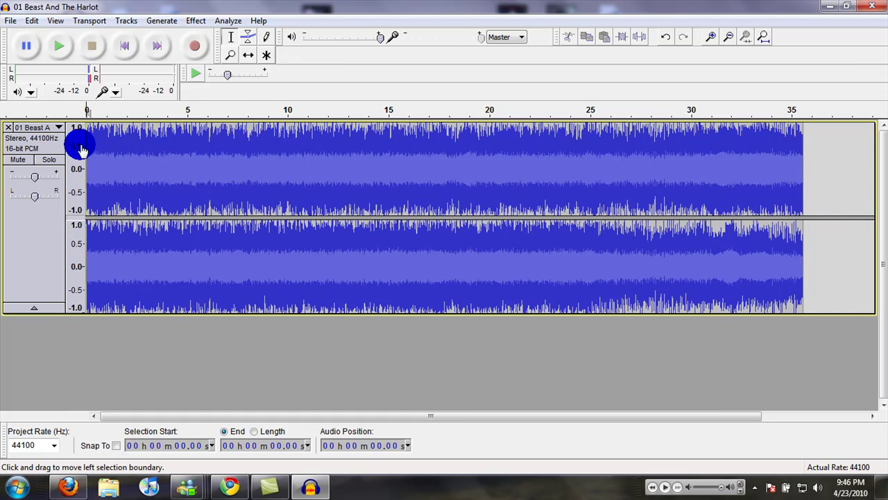
pyautogui.click(52, 47)
pyautogui.click(92, 49)
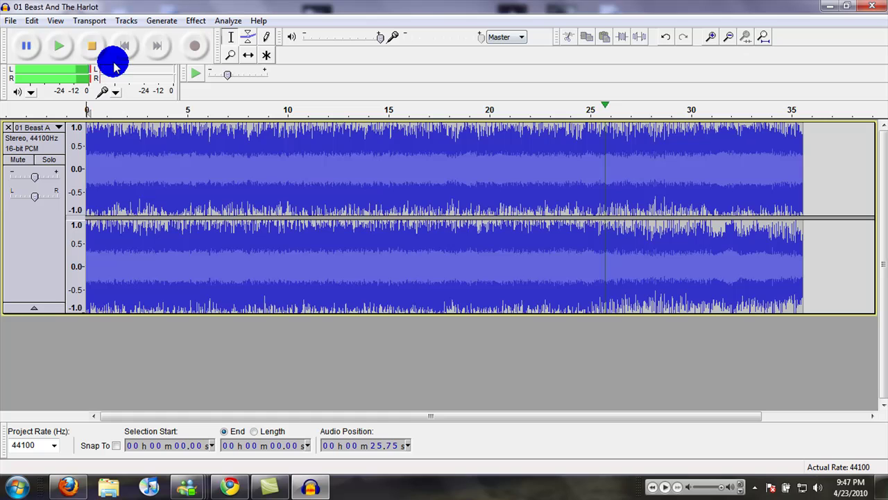
# Delete the audio after about 24.88 s, preview the ending from 21.53 s, then undo the cut.
pyautogui.click(94, 48)
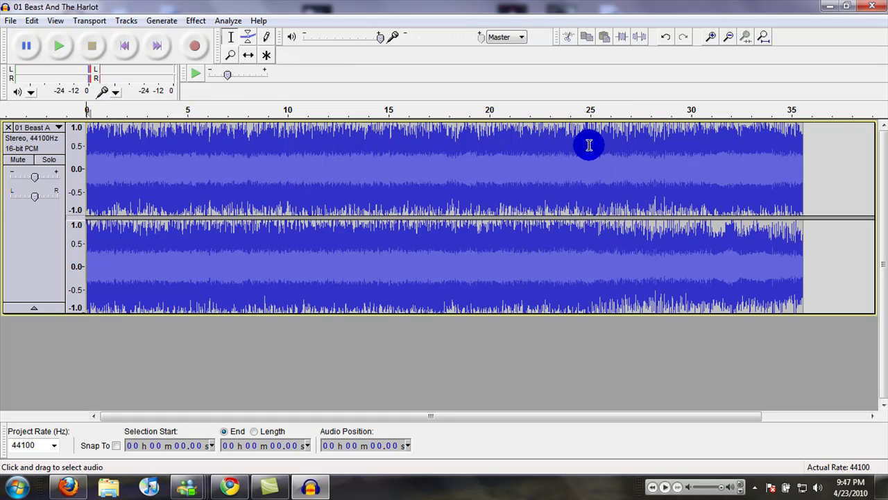
pyautogui.moveTo(587, 145); pyautogui.dragTo(791, 146)
pyautogui.press('Delete')
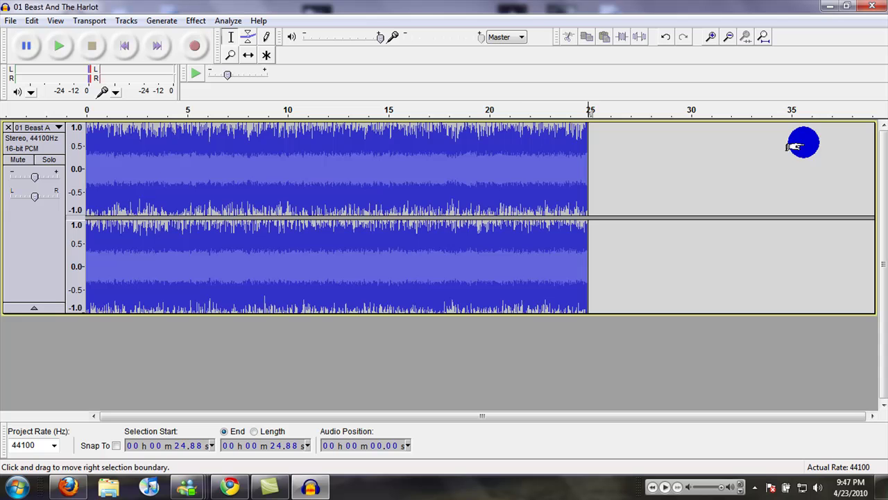
pyautogui.click(520, 163)
pyautogui.click(57, 44)
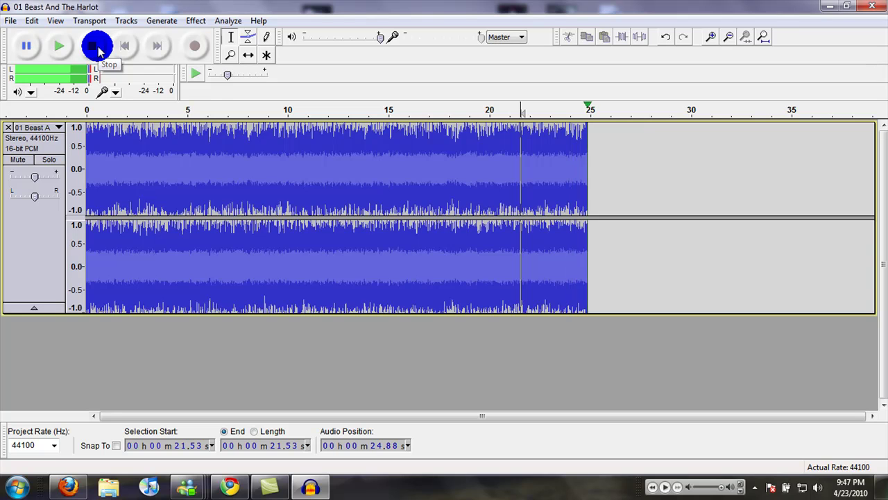
pyautogui.click(377, 88)
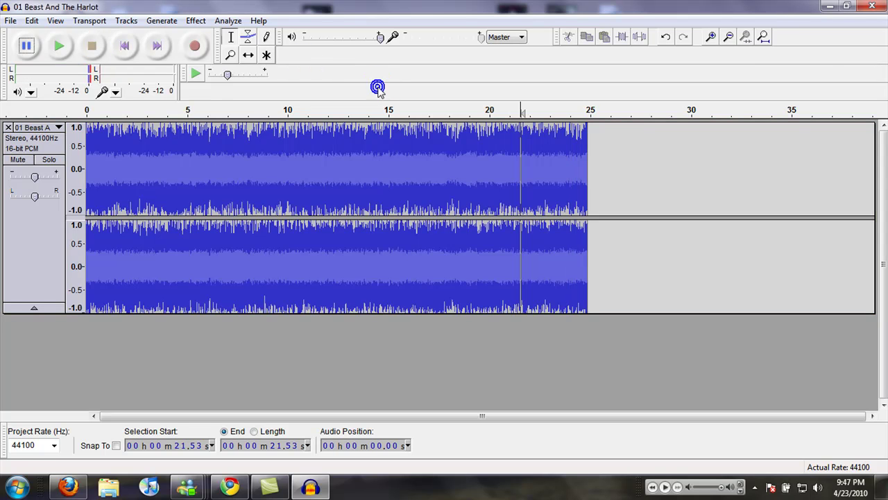
pyautogui.click(378, 90)
pyautogui.hotkey('ctrl', 'z')
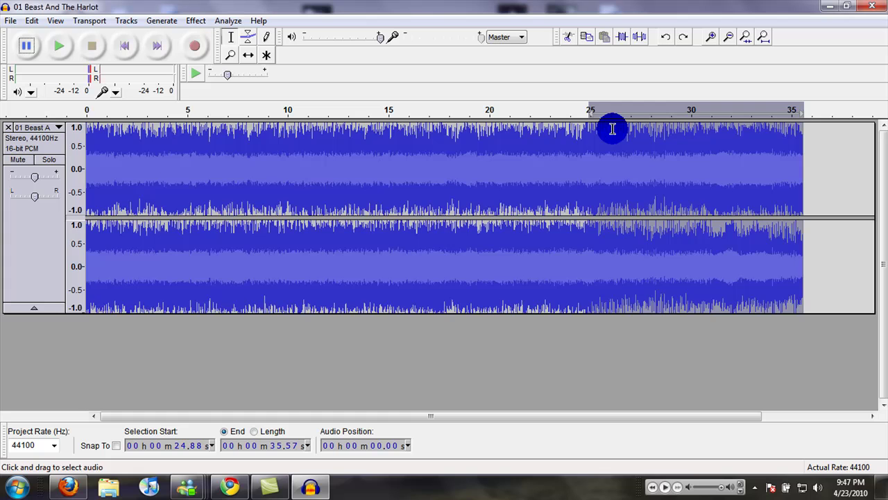
# Delete everything from 25.5 s to the end and preview the ending from 24.04 s.
pyautogui.moveTo(591, 132); pyautogui.dragTo(601, 133)
pyautogui.click(556, 138)
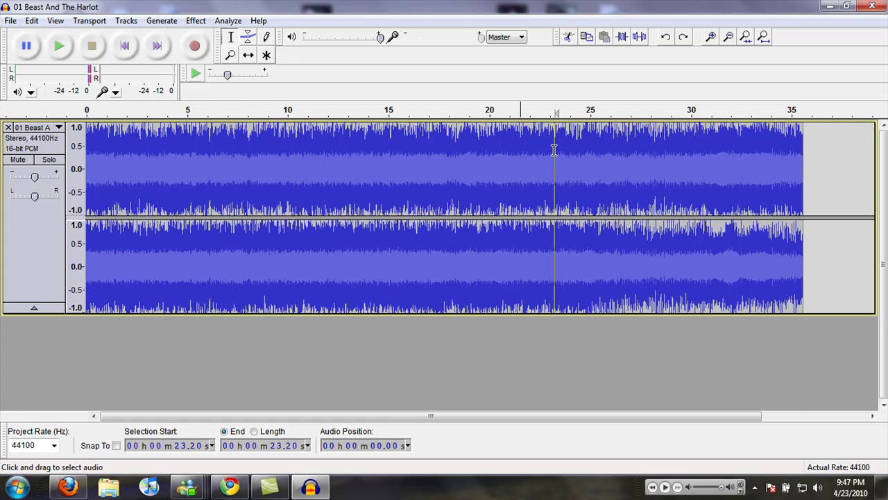
pyautogui.click(600, 141)
pyautogui.moveTo(600, 144); pyautogui.dragTo(797, 156)
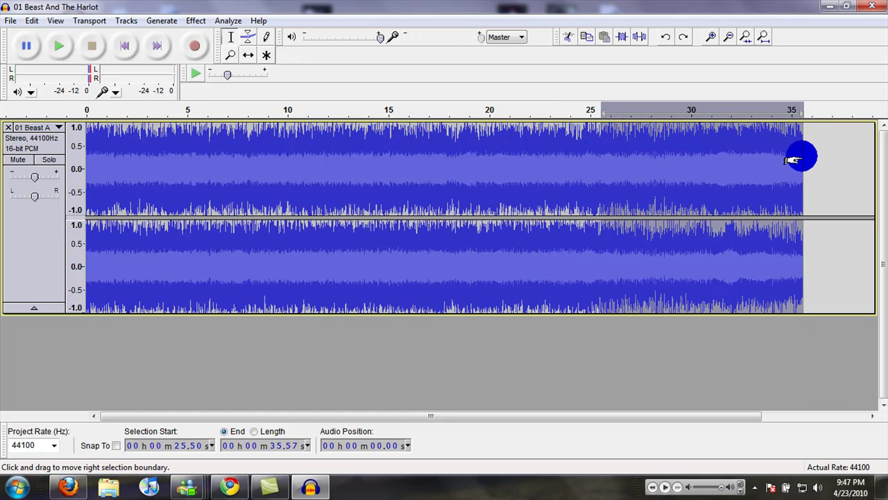
pyautogui.press('Delete')
pyautogui.click(570, 178)
pyautogui.click(571, 178)
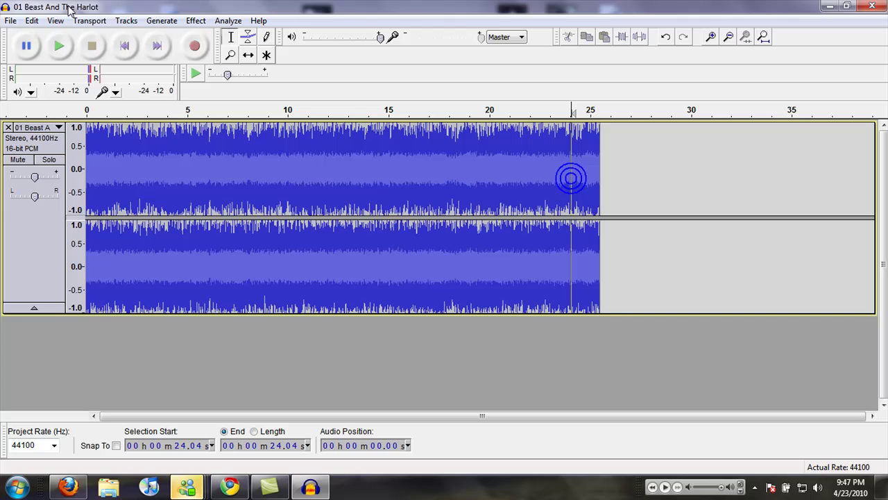
pyautogui.click(58, 45)
pyautogui.click(92, 47)
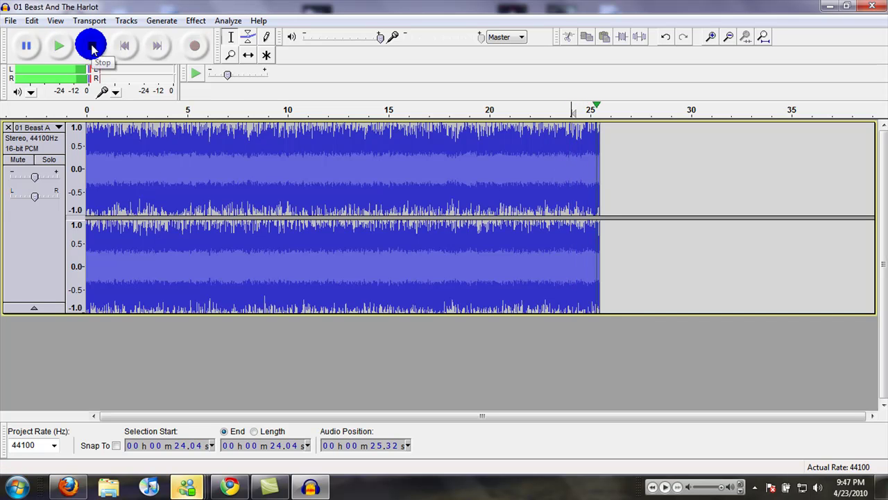
pyautogui.click(11, 21)
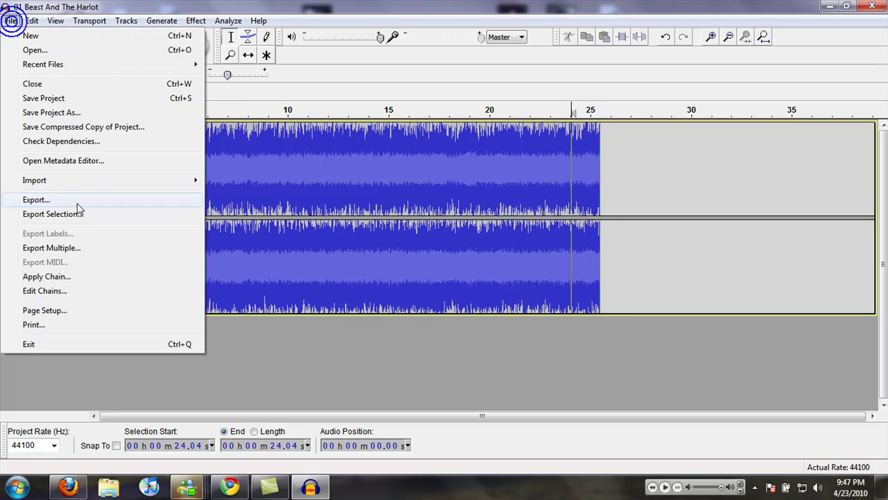
# Export the clip as MP3 'Beast And The Harlot' into Ringtones, then minimize Audacity.
pyautogui.click(86, 215)
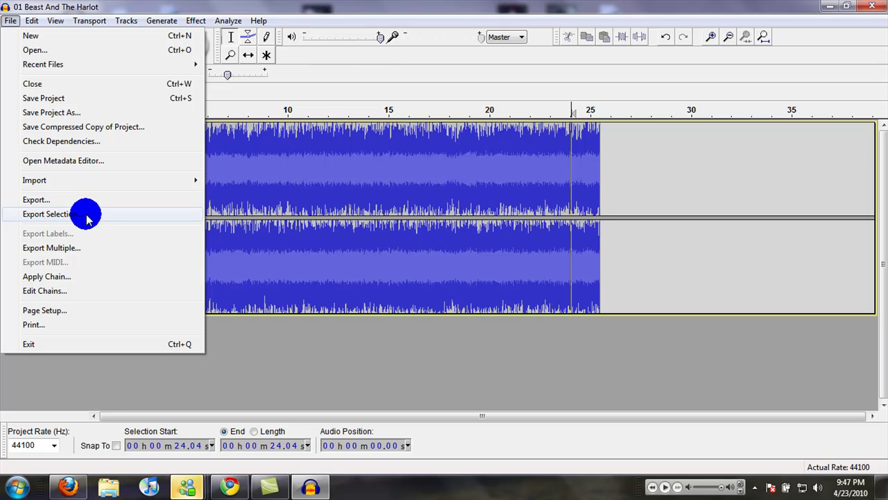
pyautogui.click(94, 200)
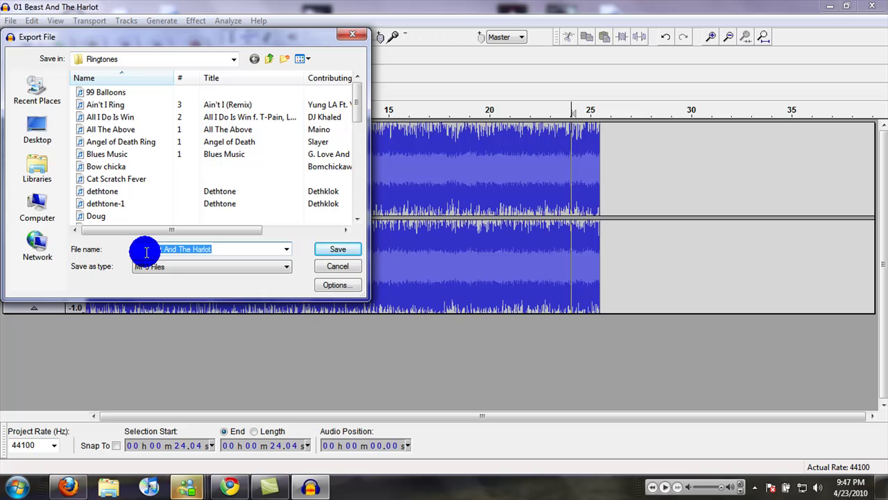
pyautogui.click(147, 252)
pyautogui.click(148, 248)
pyautogui.press('BackSpace')
pyautogui.press('BackSpace')
pyautogui.press('BackSpace')
pyautogui.click(160, 29)
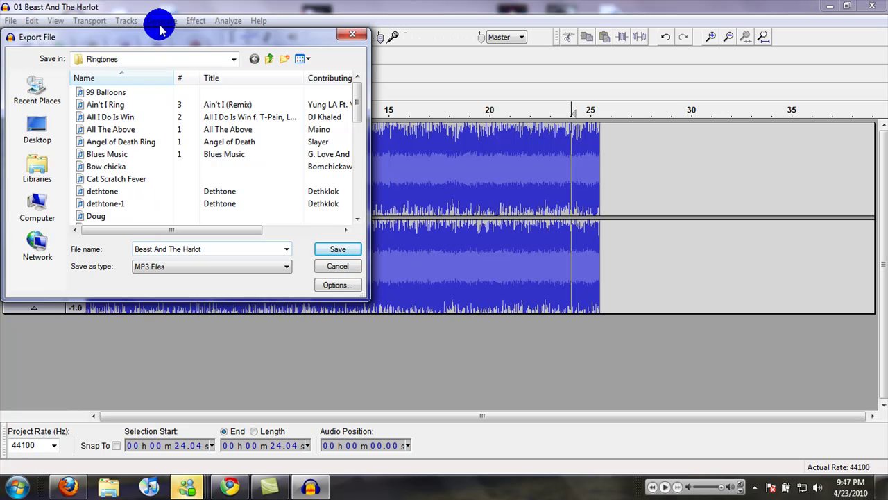
pyautogui.click(337, 250)
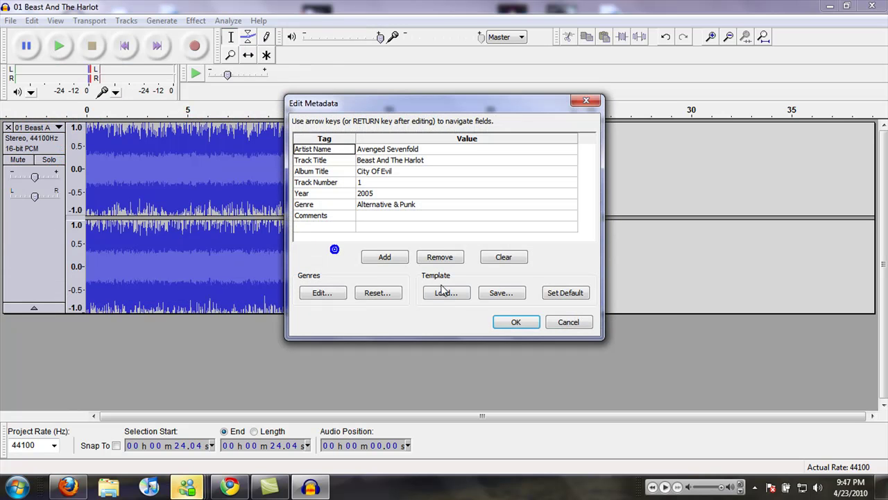
pyautogui.click(513, 326)
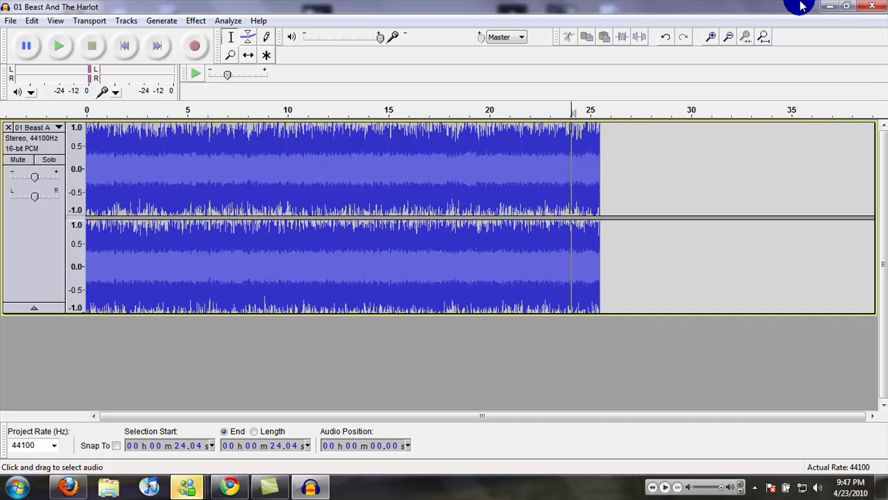
pyautogui.click(830, 5)
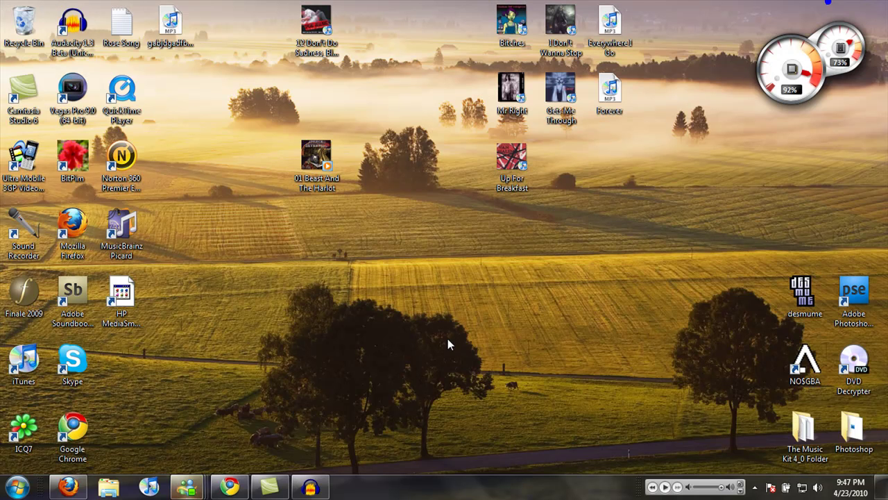